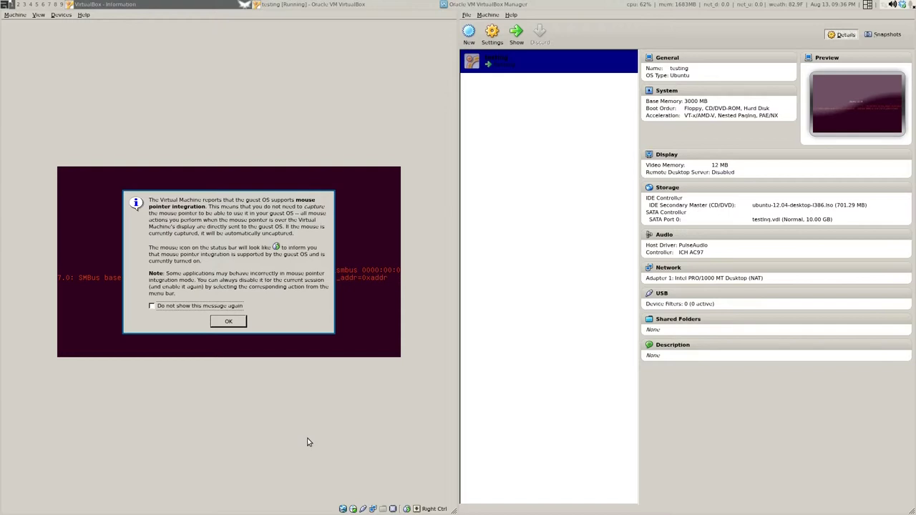
Dismiss the mouse pointer integration notice covering the Ubuntu 12.04 boot screen
left_click(228, 321)
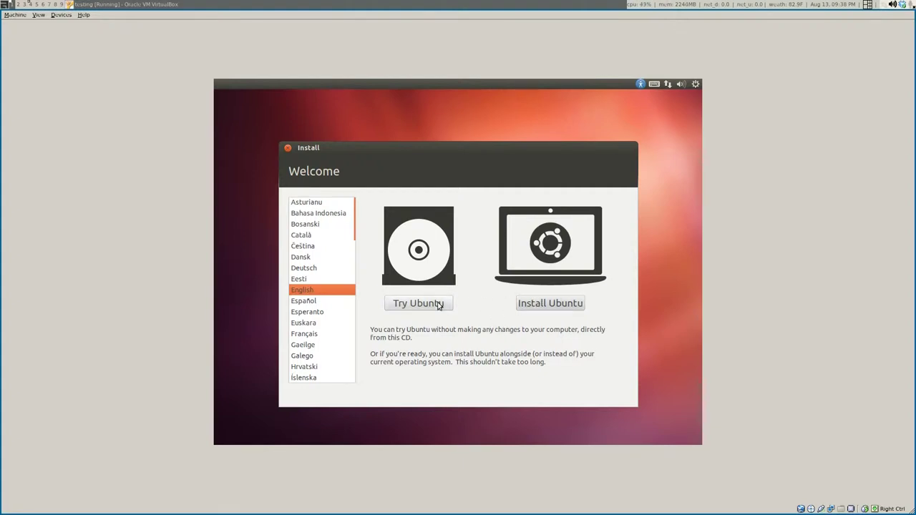
Start the Ubuntu install, include third-party software, and continue past the preparation checks
left_click(561, 306)
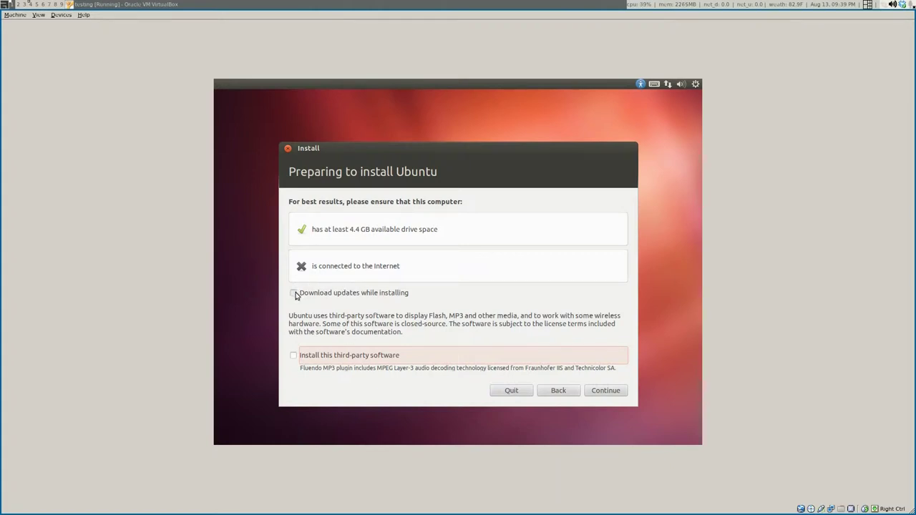
left_click(295, 356)
left_click(598, 391)
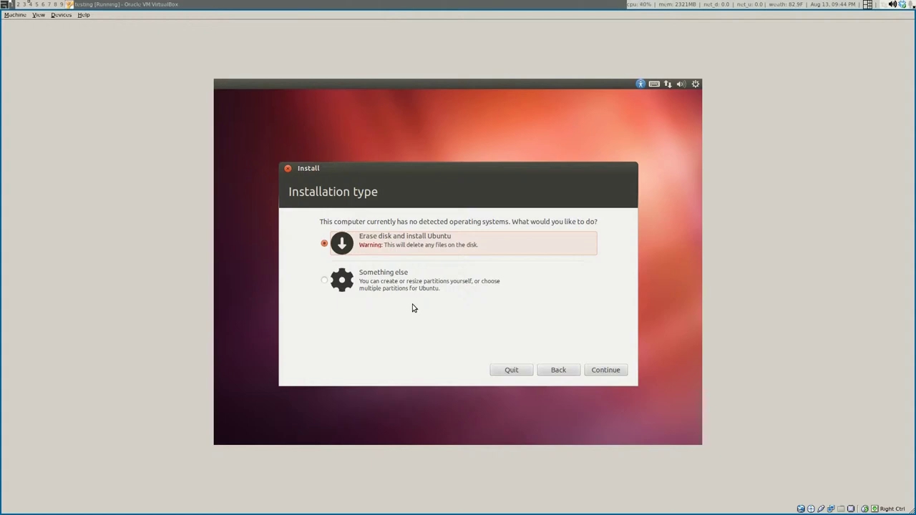
Choose 'Something else' as the installation type to reach the partition table
left_click(326, 281)
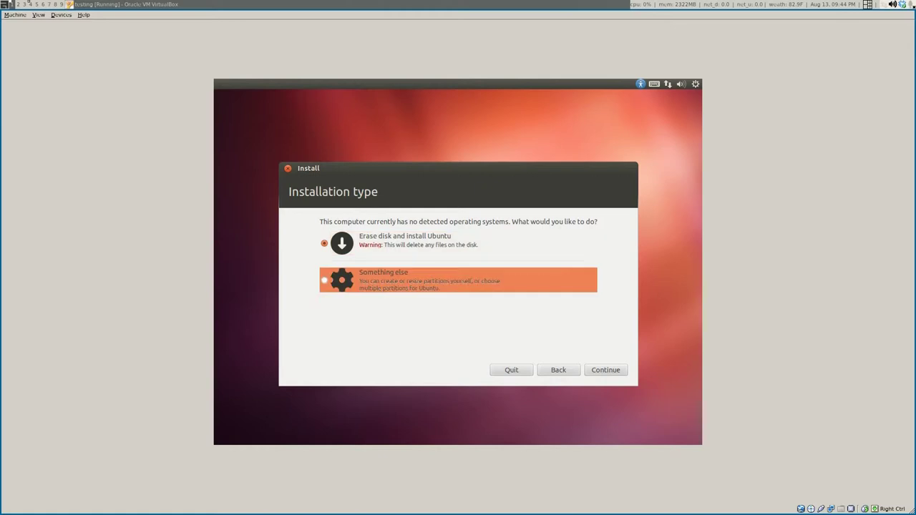
left_click(606, 372)
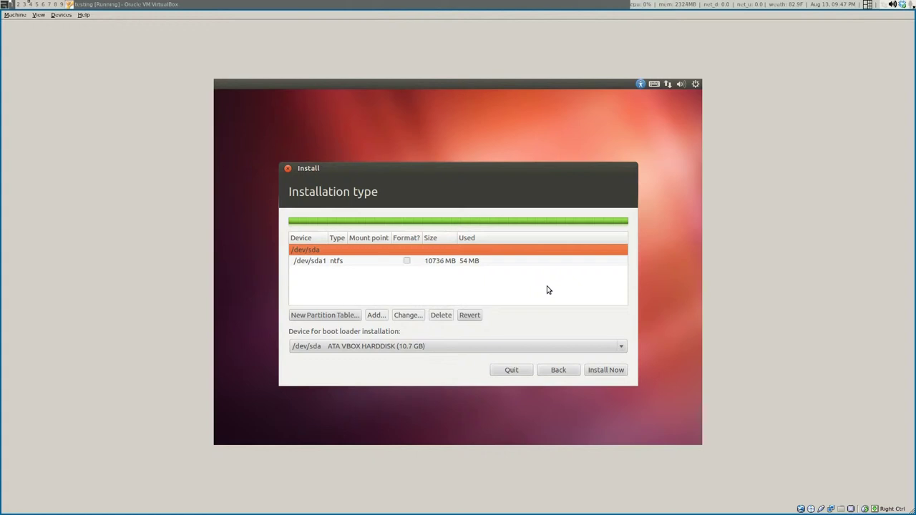
Select the 10736 MB ntfs /dev/sda1 partition in the partition list
left_click(344, 262)
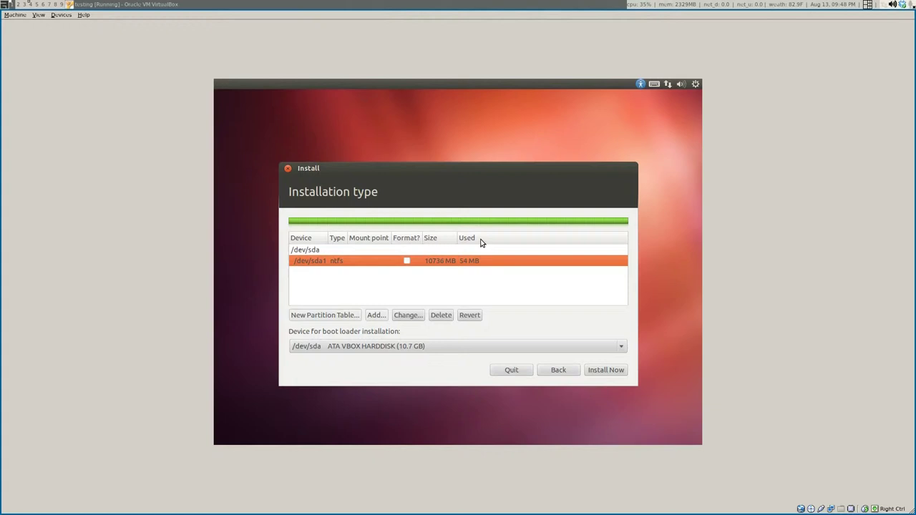
left_click(320, 252)
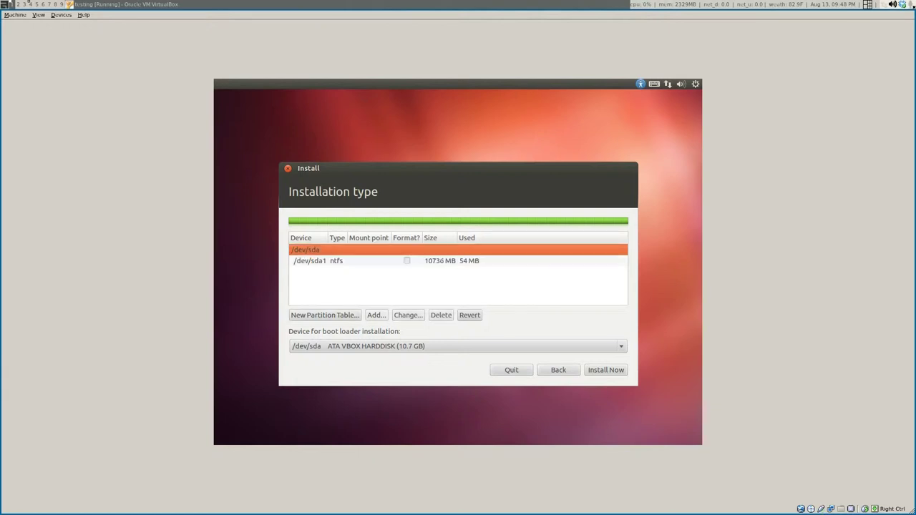
left_click(326, 263)
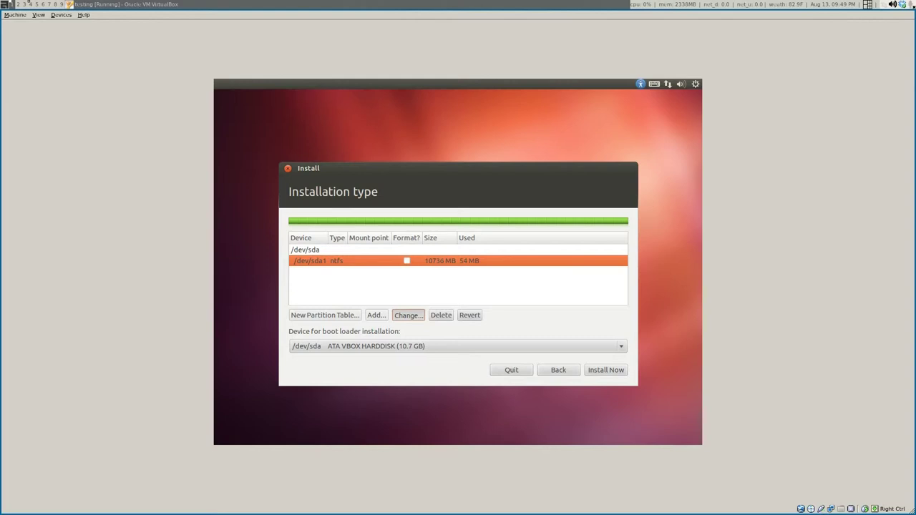
Edit /dev/sda1 as a formatted ext4 root at /, then change its use to swap area
left_click(408, 315)
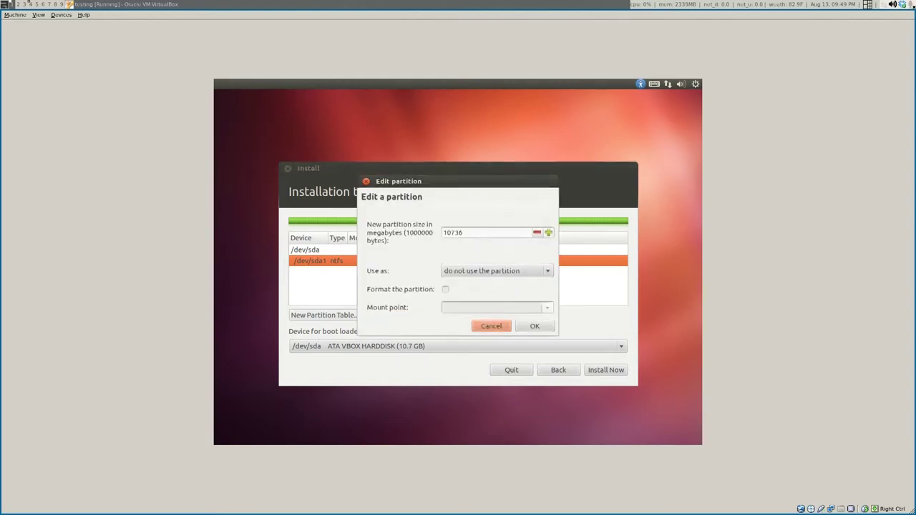
left_click(531, 272)
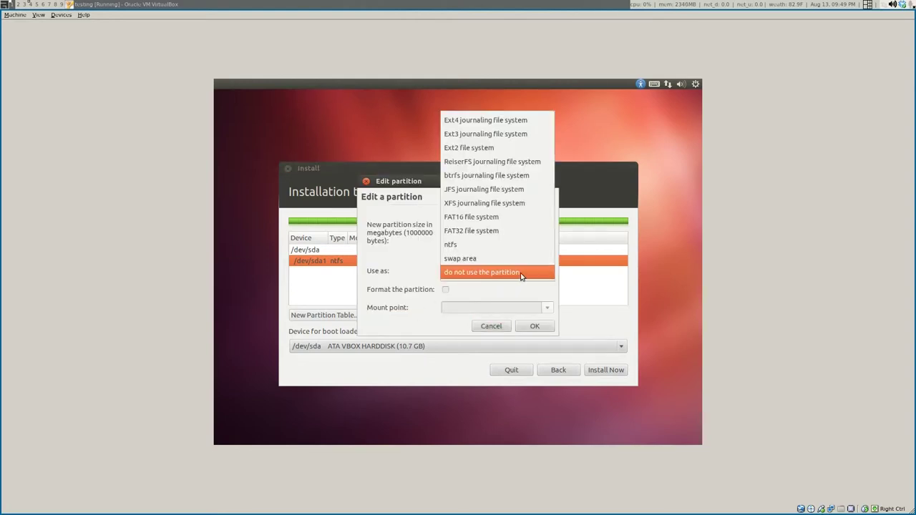
left_click(493, 119)
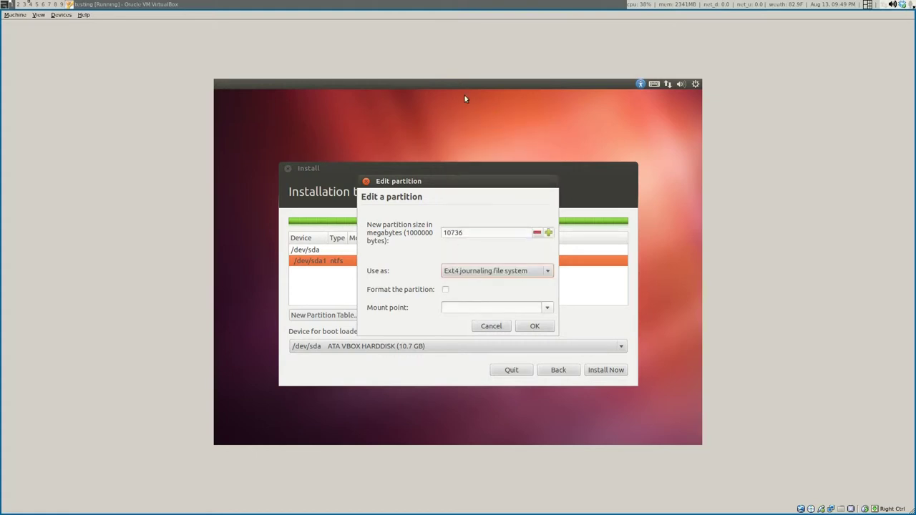
left_click(445, 289)
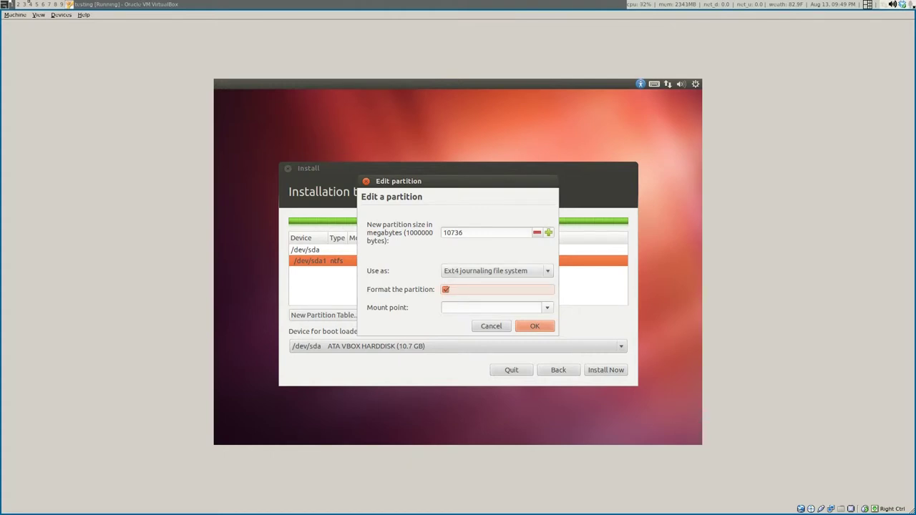
left_click(546, 308)
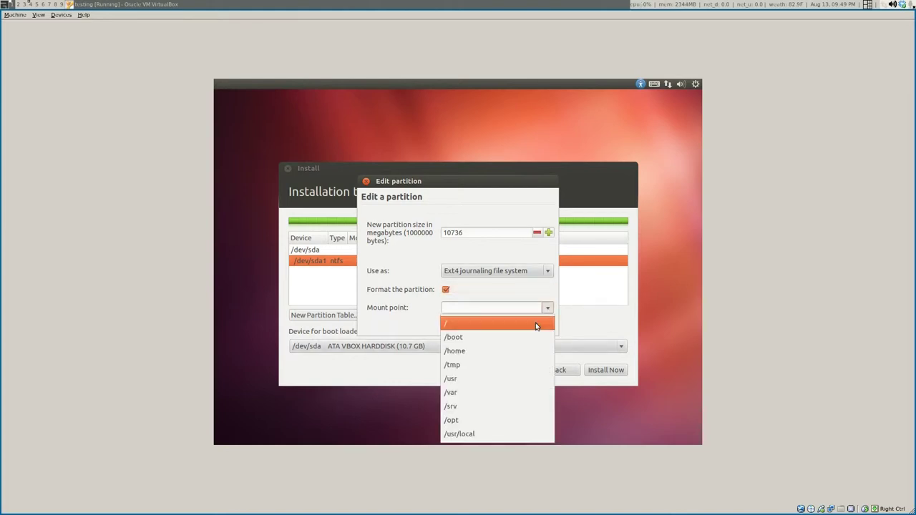
left_click(452, 324)
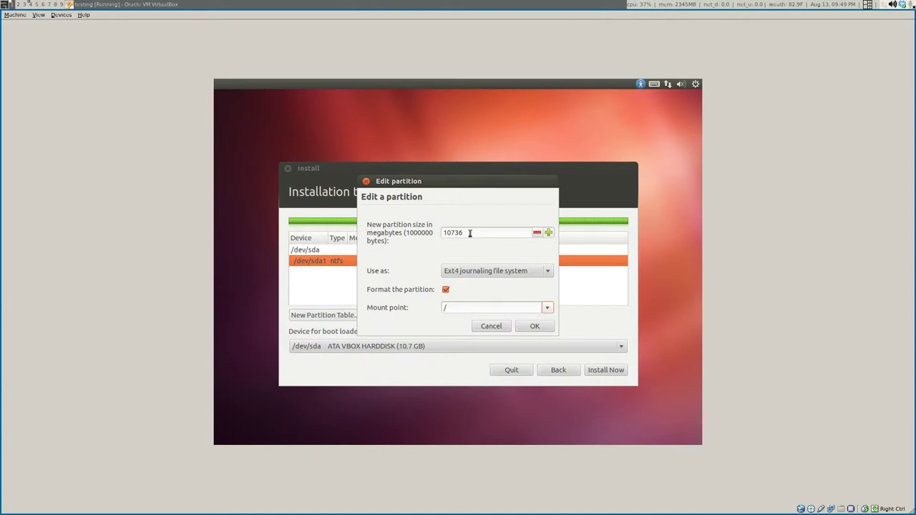
left_click(488, 270)
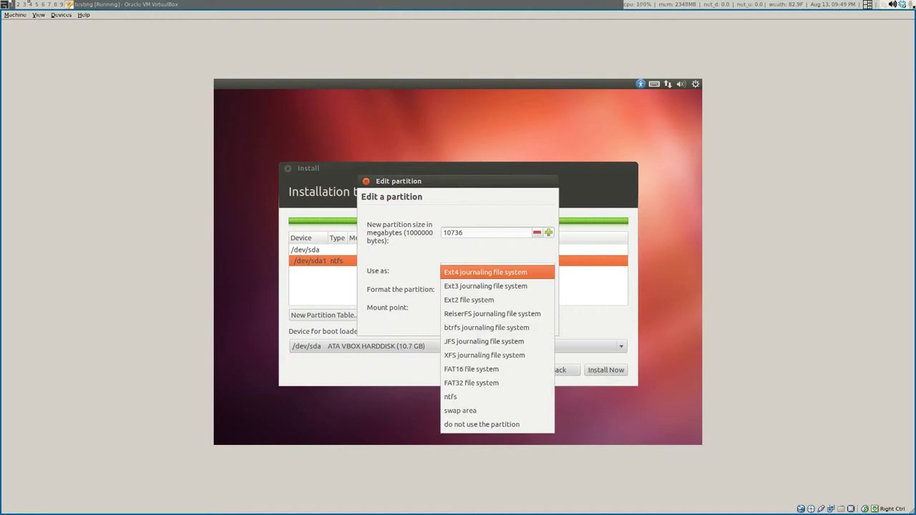
left_click(476, 410)
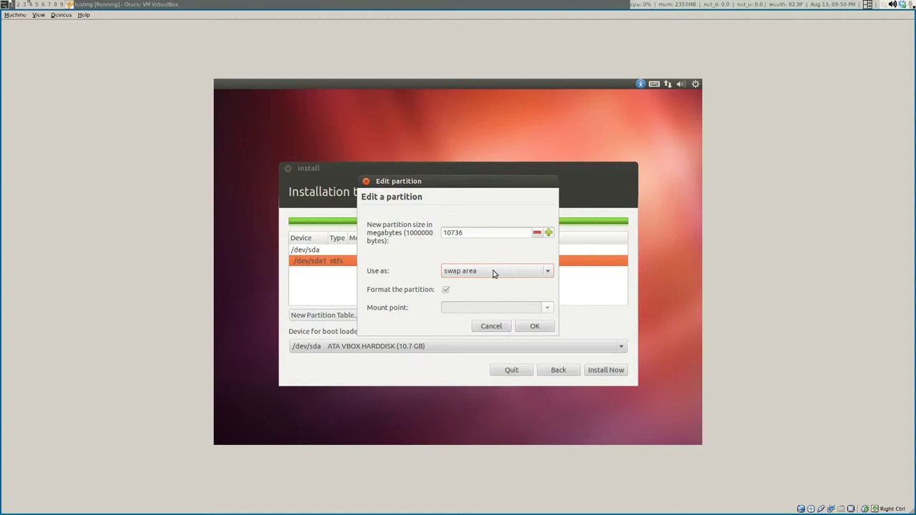
Set /dev/sda1 back to ext4 with a size of 9000 MB and submit it
left_click(493, 273)
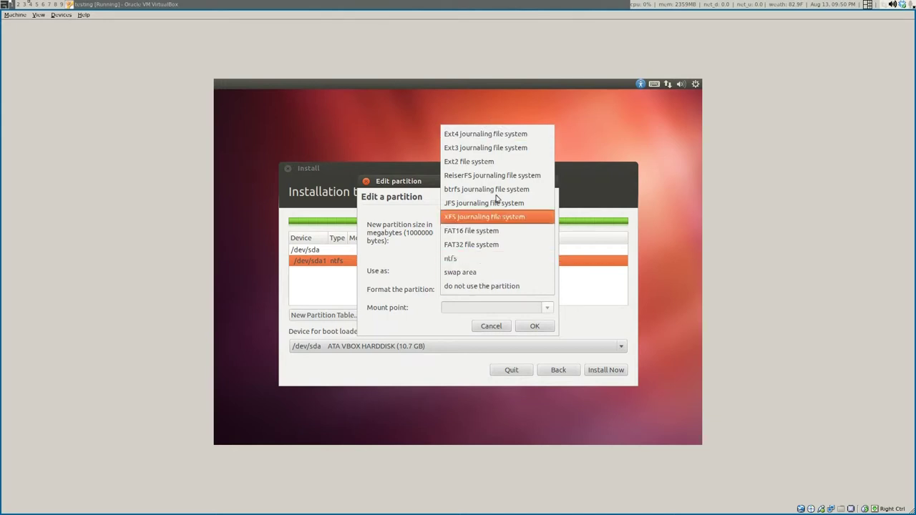
left_click(489, 139)
left_click_drag(479, 233, 440, 229)
type("9000")
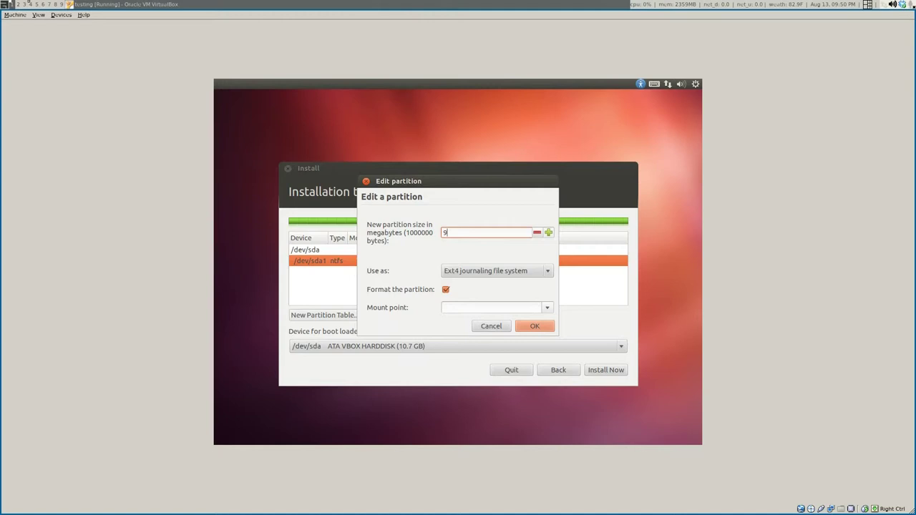
left_click(537, 327)
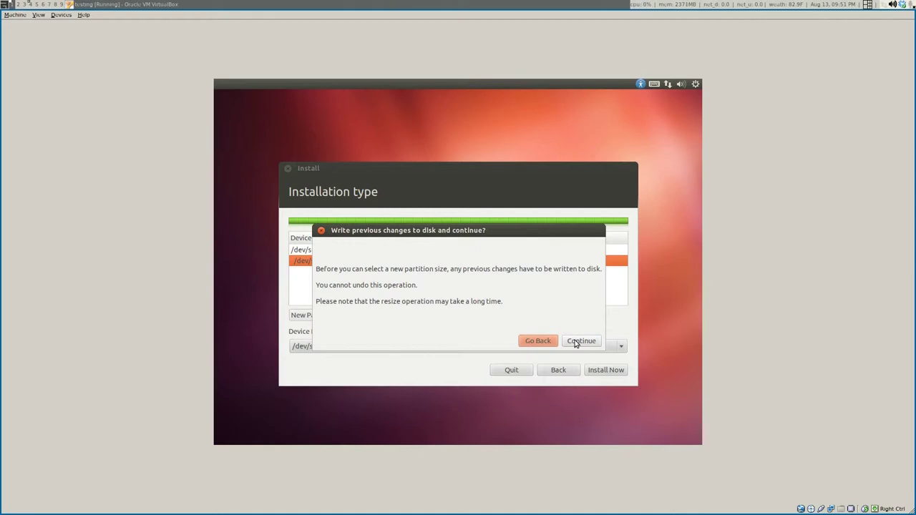
Agree to write changes to disk, then select the 1736 MB free space after sda1
left_click(579, 341)
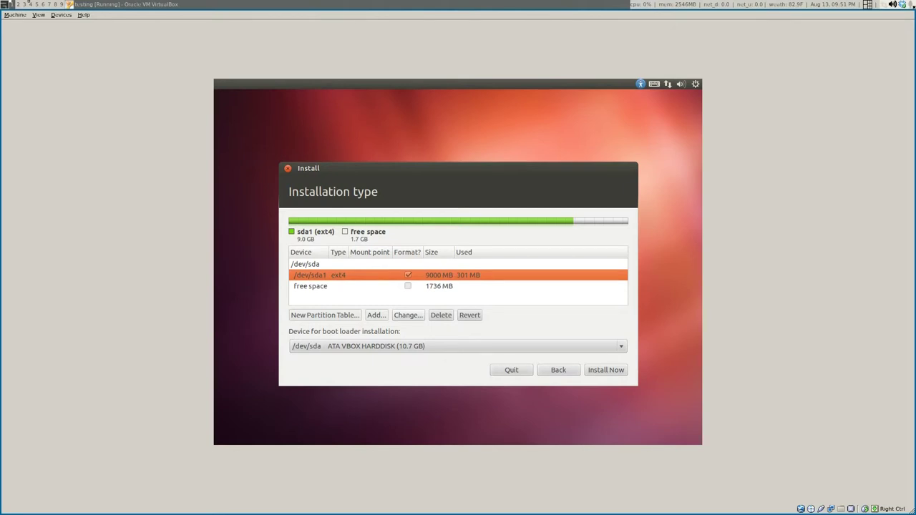
left_click(343, 286)
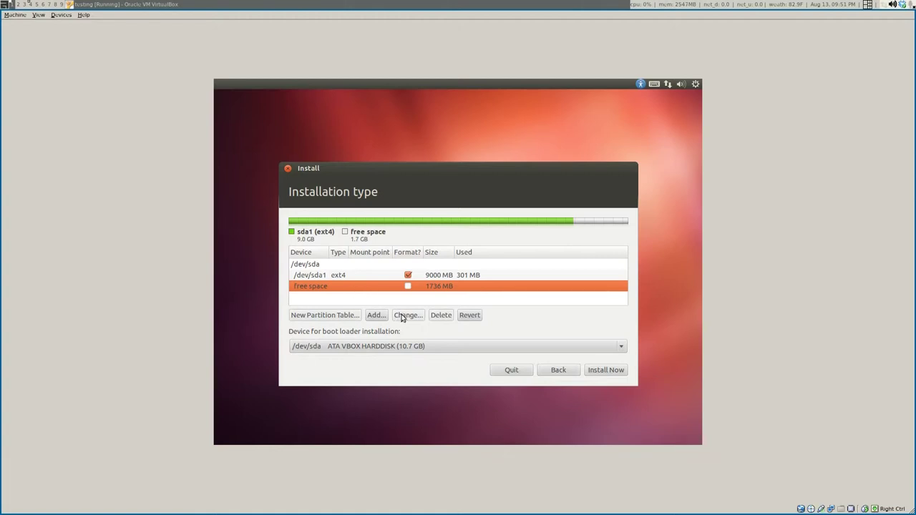
Add a swap area partition in the 1736 MB free space
left_click(375, 315)
left_click(506, 302)
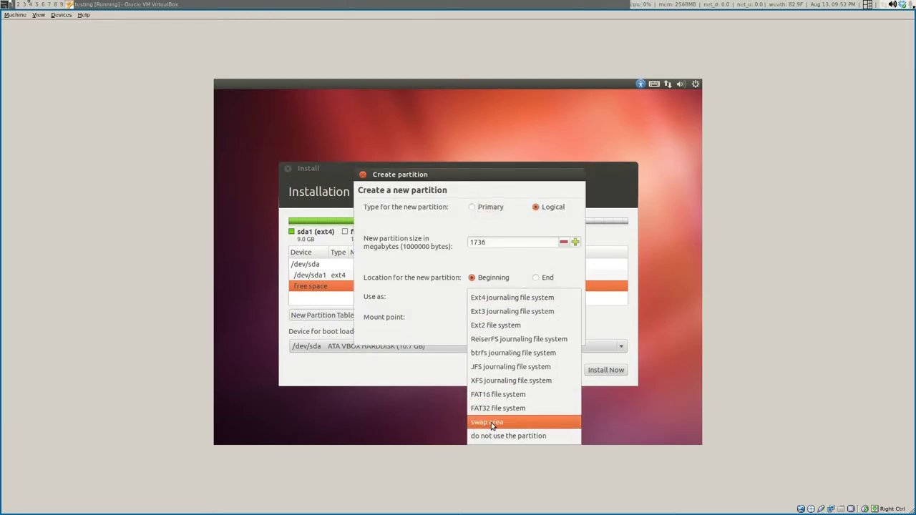
left_click(491, 422)
left_click(562, 335)
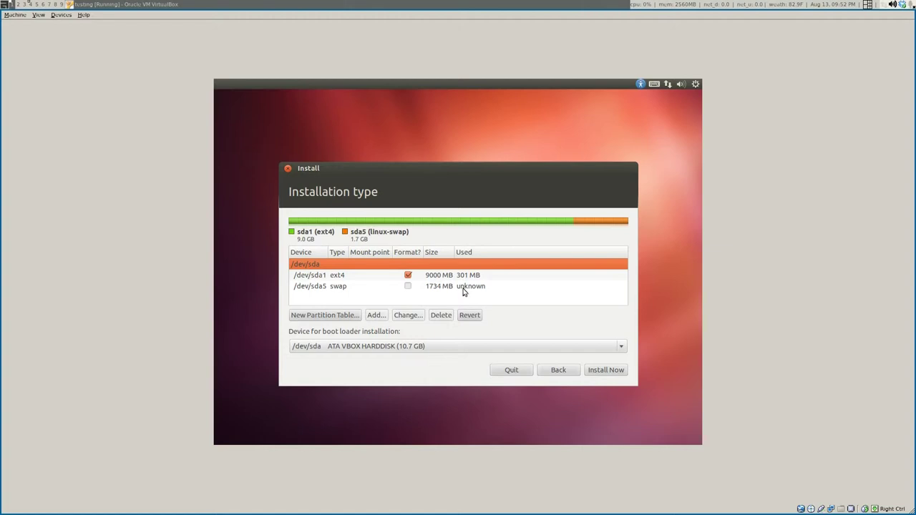
Remove the sda5 swap and sda1 ext4 partitions, leaving 10737 MB free space selected
left_click(464, 287)
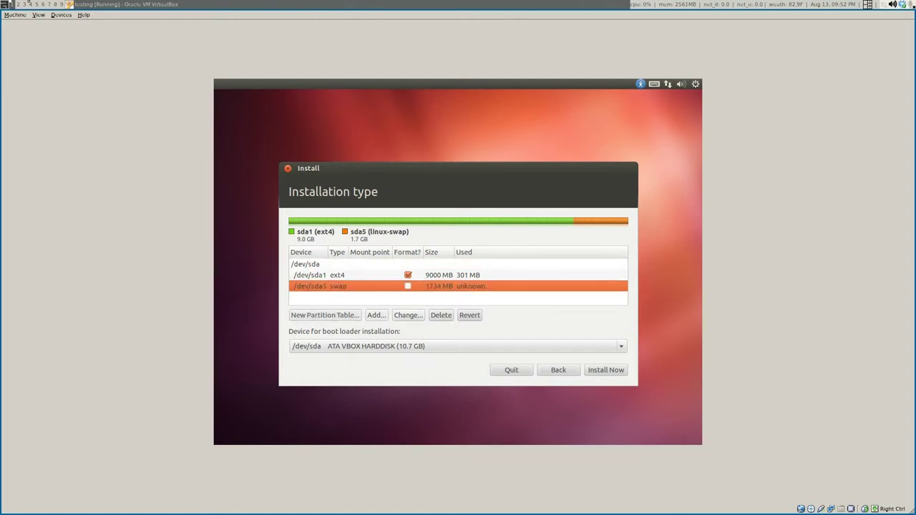
left_click(456, 276)
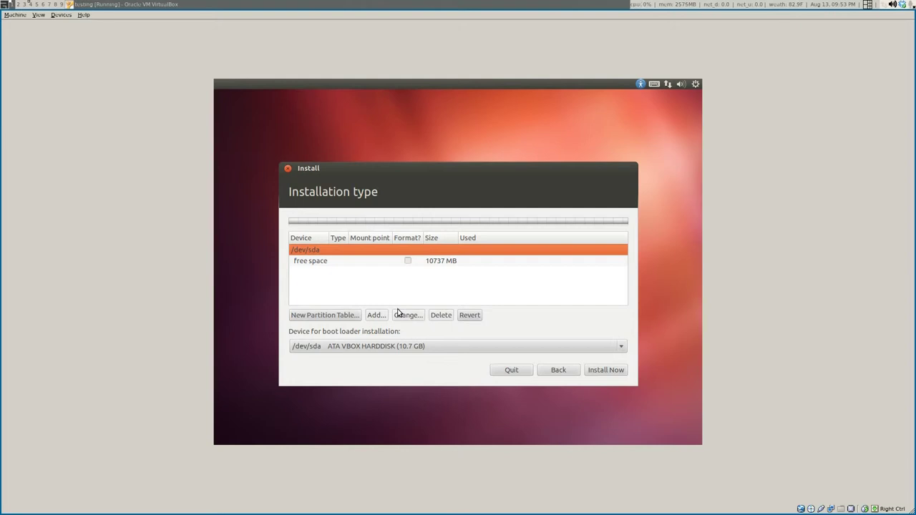
left_click(307, 263)
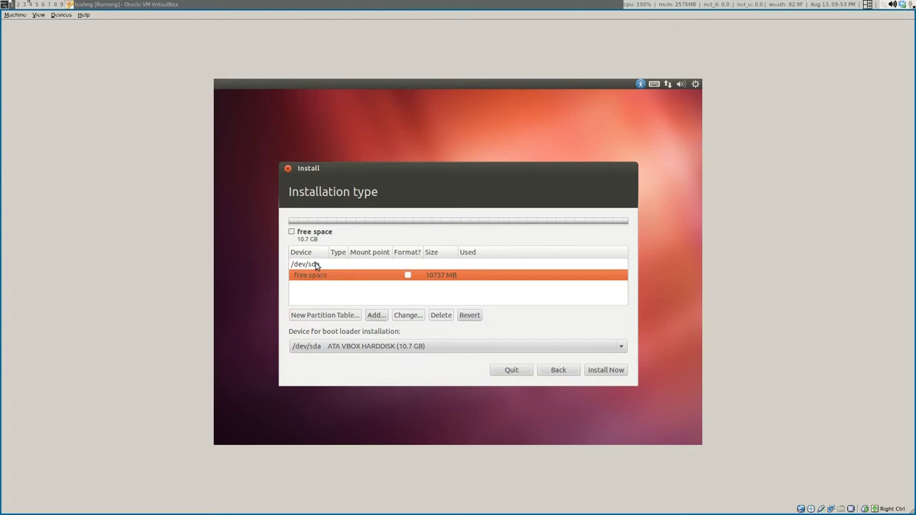
Add a 6000 MB ext4 partition mounted at / in the free space
left_click(376, 315)
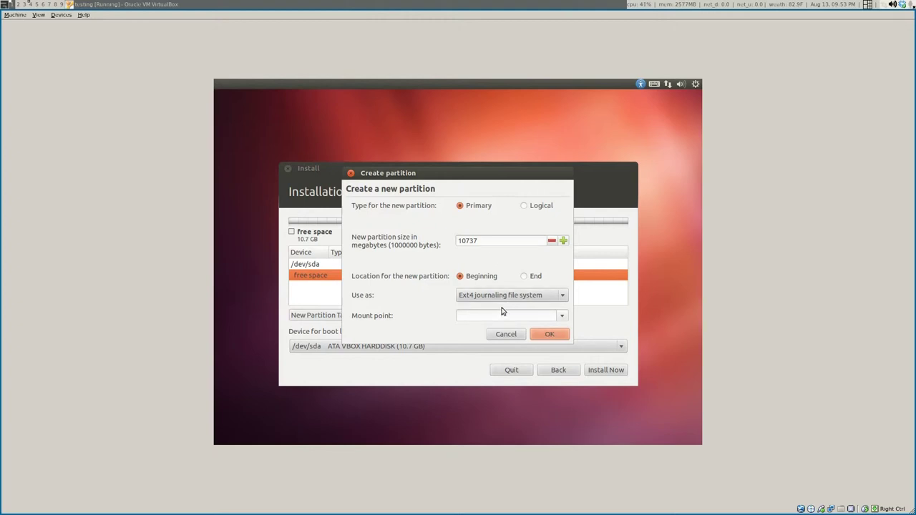
left_click(562, 315)
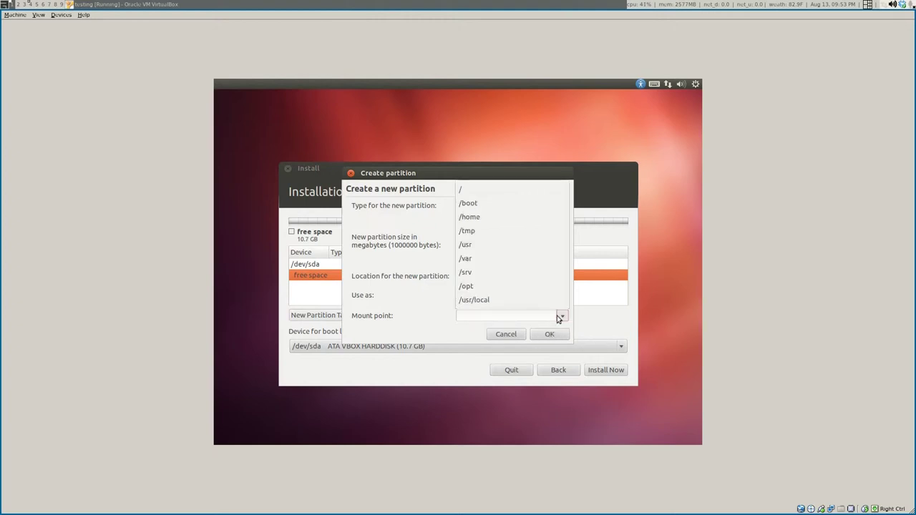
left_click(488, 191)
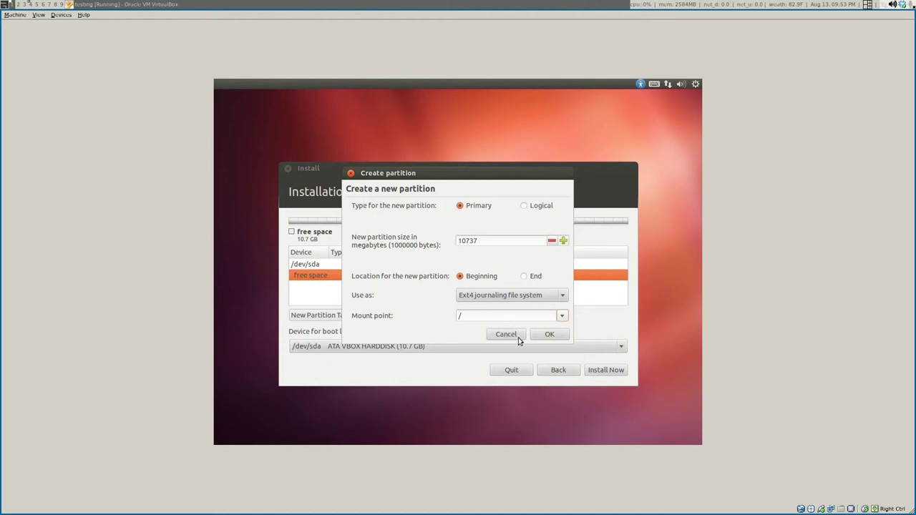
double_click(489, 243)
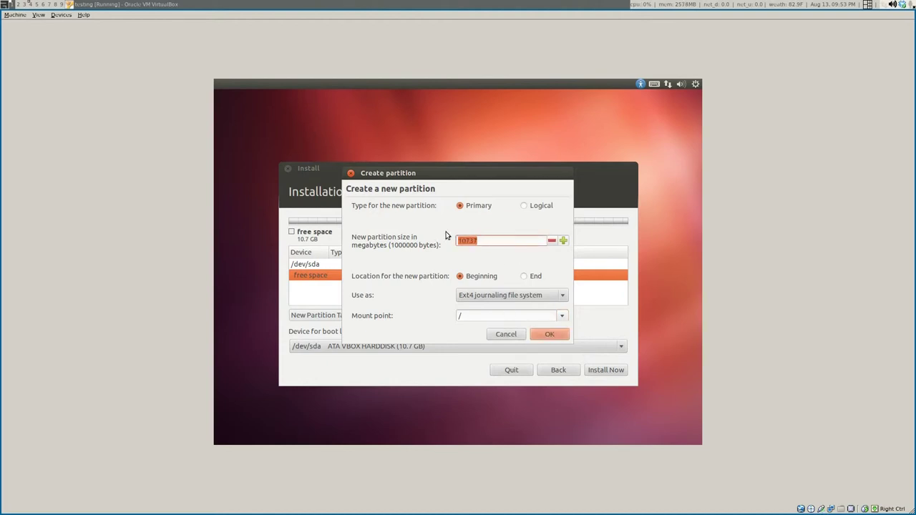
type("6000")
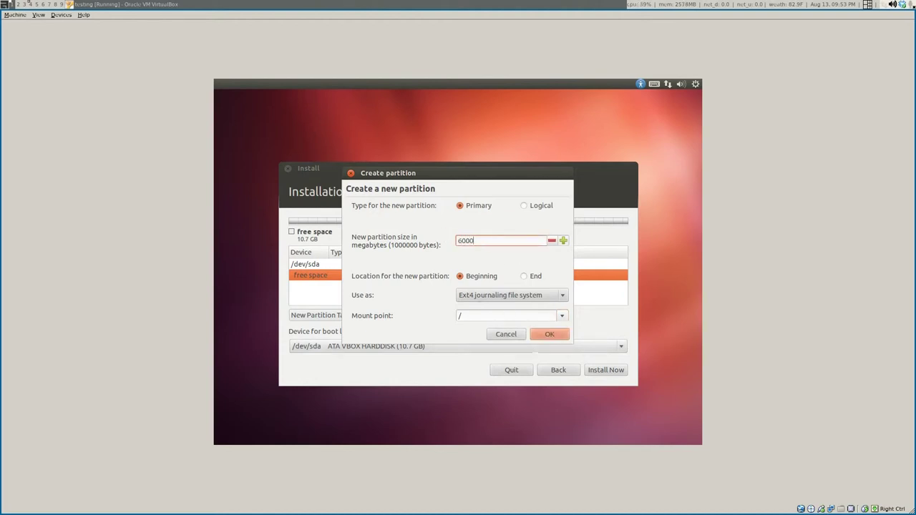
left_click(545, 336)
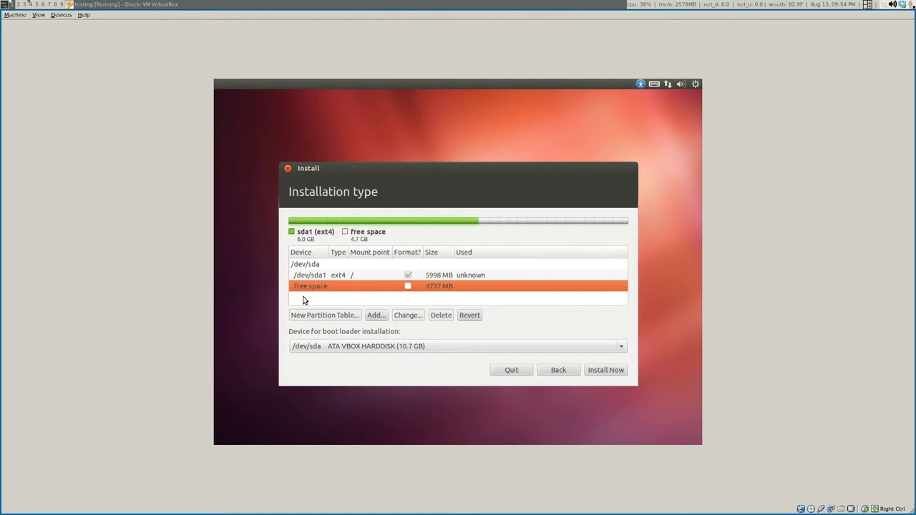
Add an ext4 partition mounted at /home in the remaining 4737 MB free space
left_click(373, 317)
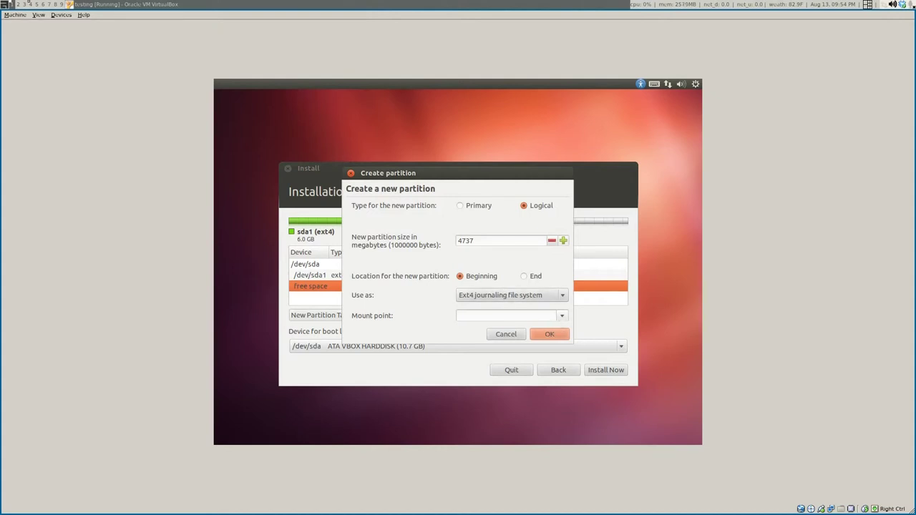
left_click(562, 315)
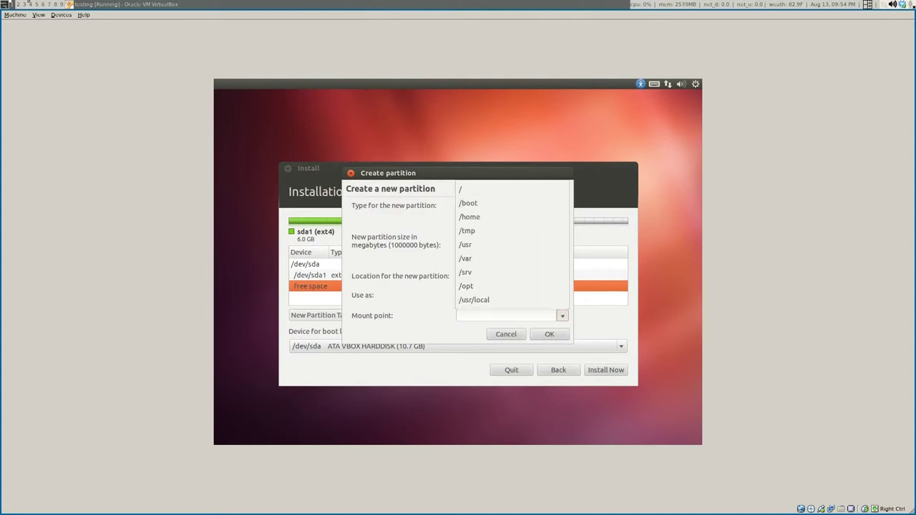
left_click(531, 217)
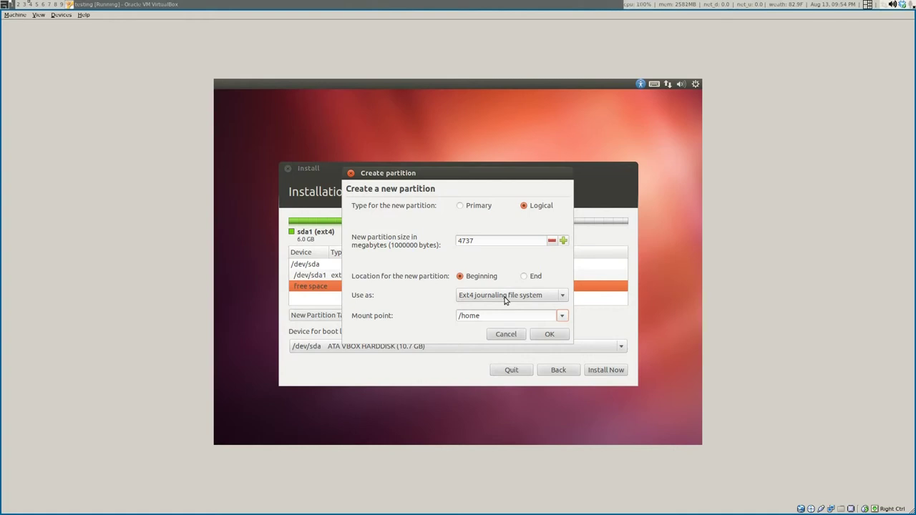
left_click(549, 334)
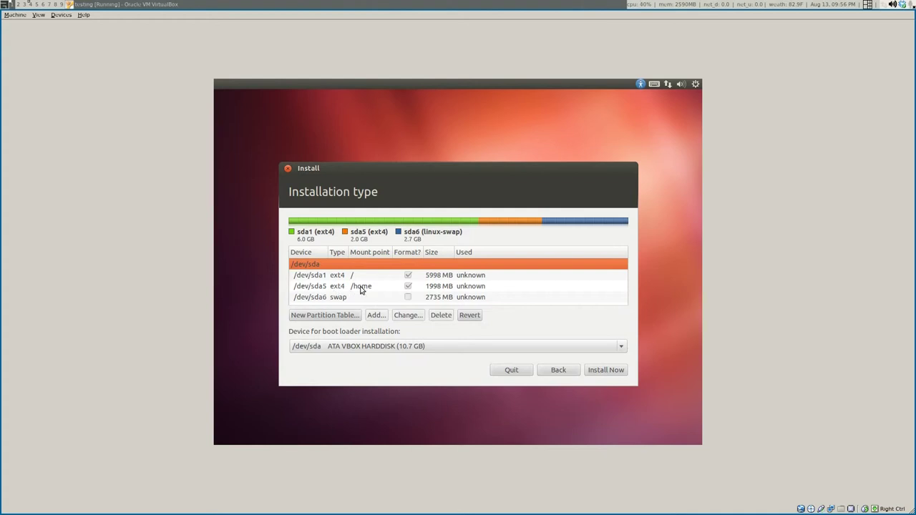
Delete the 1998 MB /home partition (/dev/sda5), leaving 2000 MB free between root and swap
left_click(348, 276)
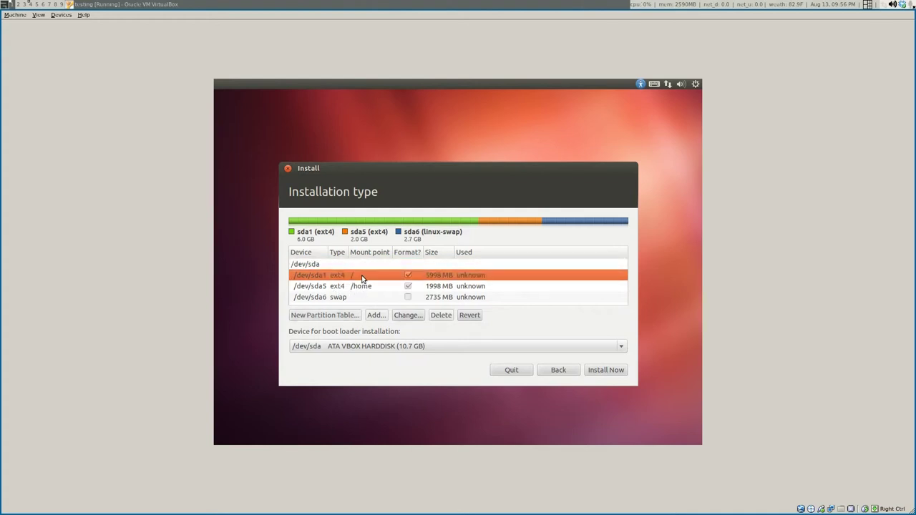
left_click(363, 287)
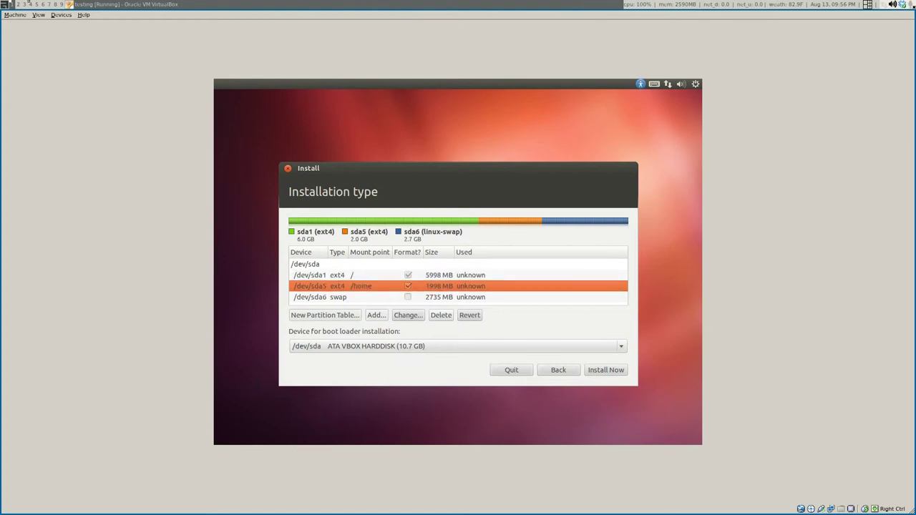
left_click(360, 298)
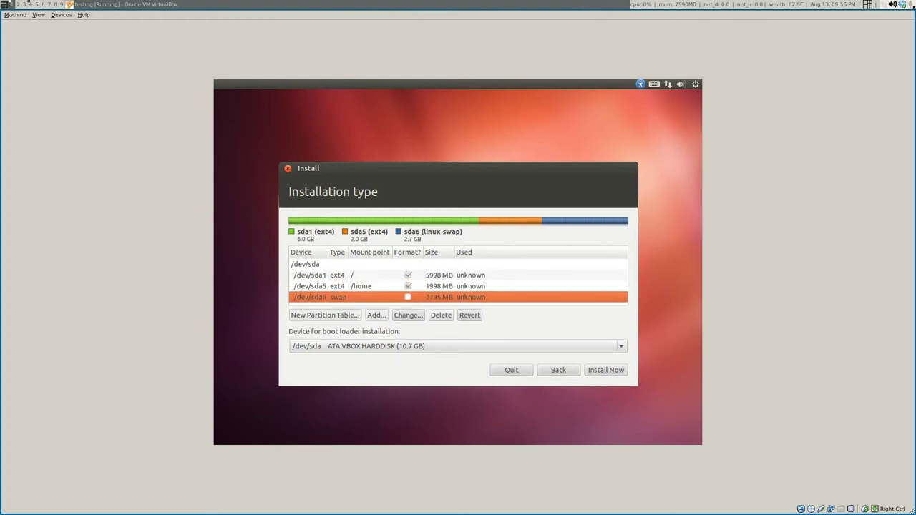
left_click(434, 315)
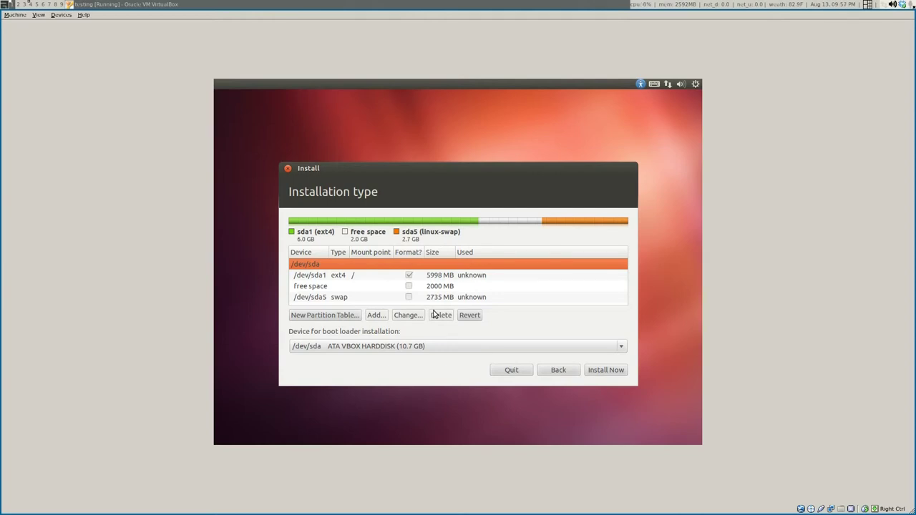
left_click(317, 275)
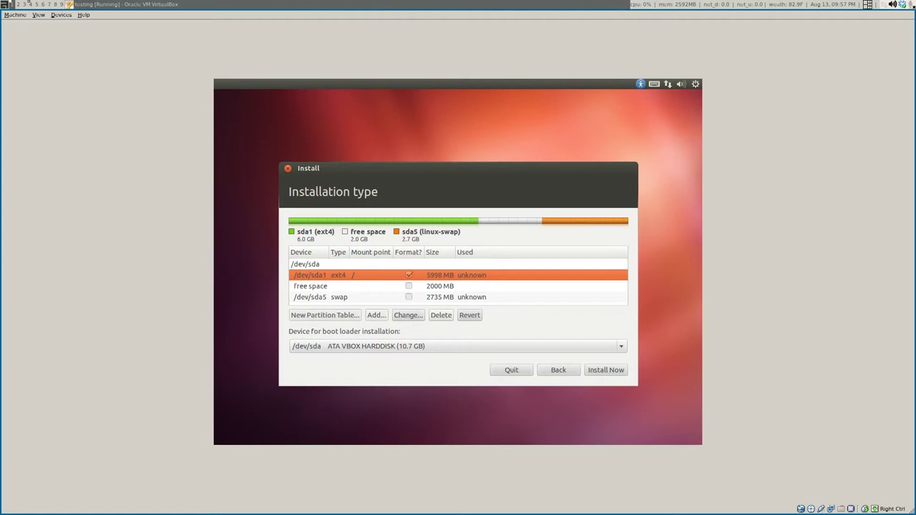
left_click(343, 296)
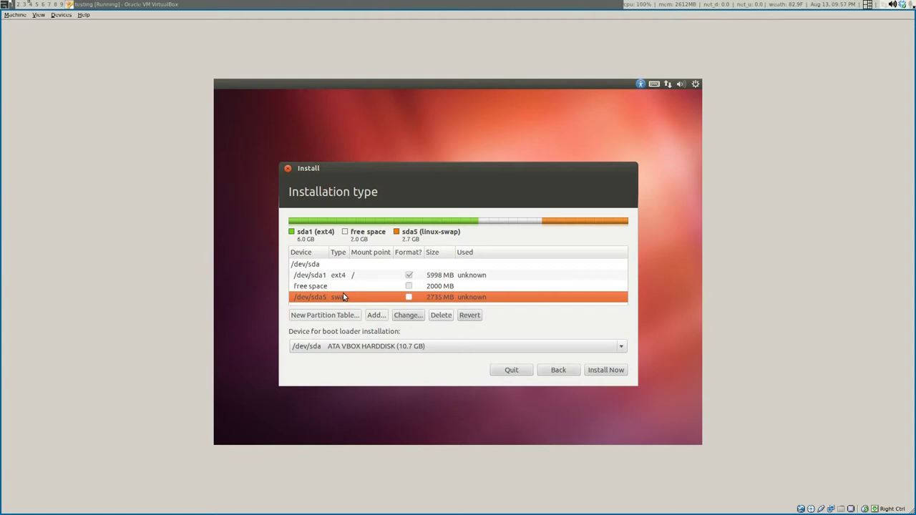
left_click(328, 275)
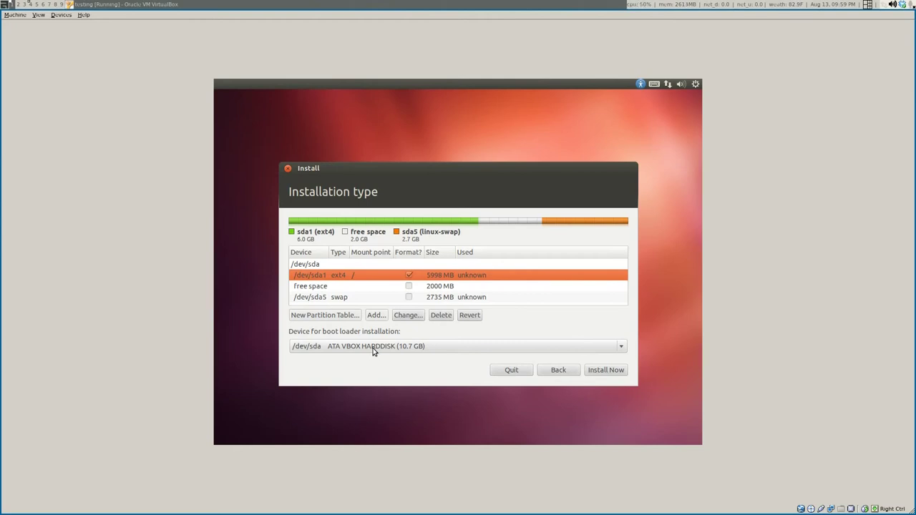
left_click(373, 348)
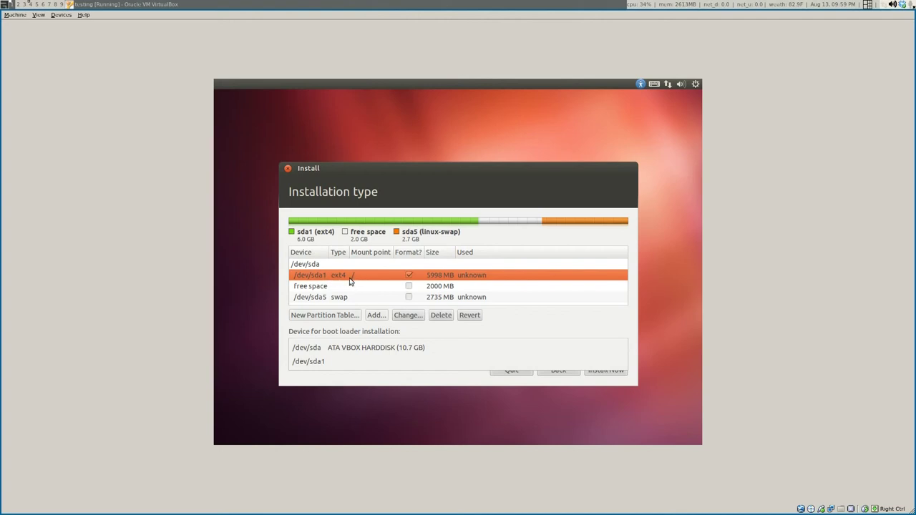
left_click(319, 360)
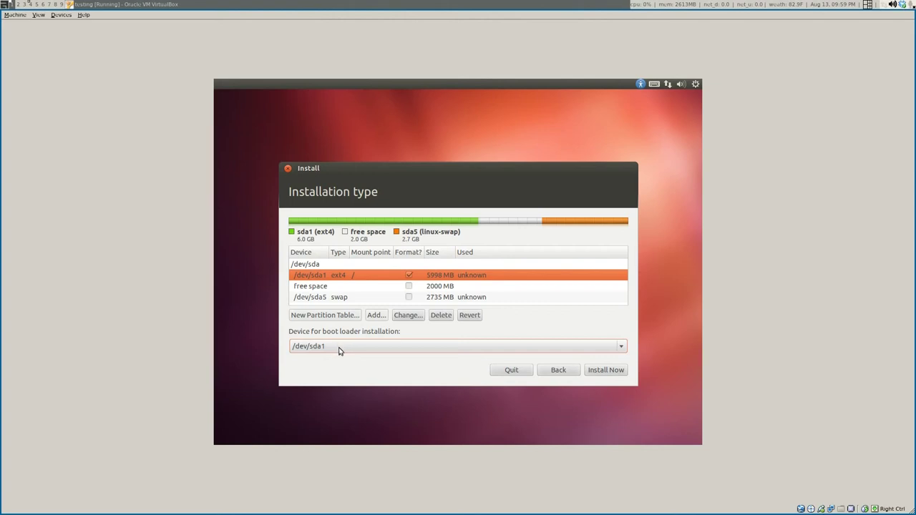
left_click(340, 350)
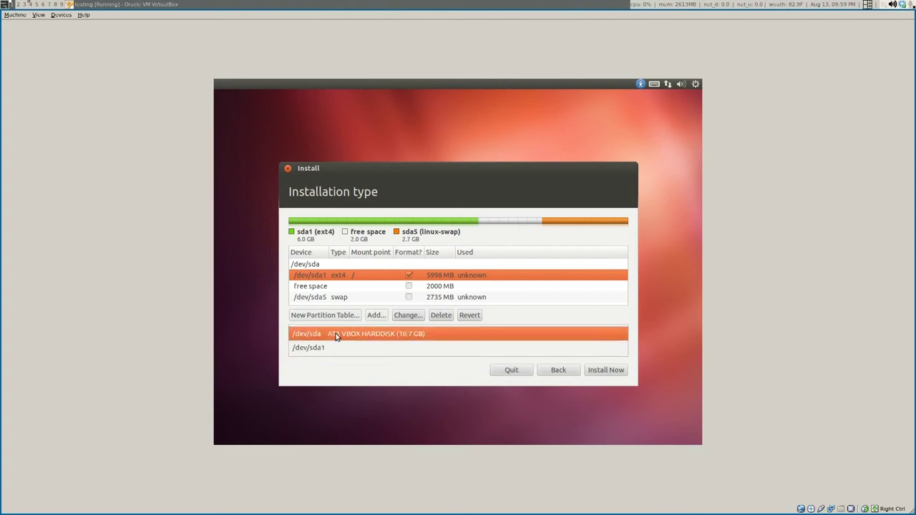
left_click(336, 334)
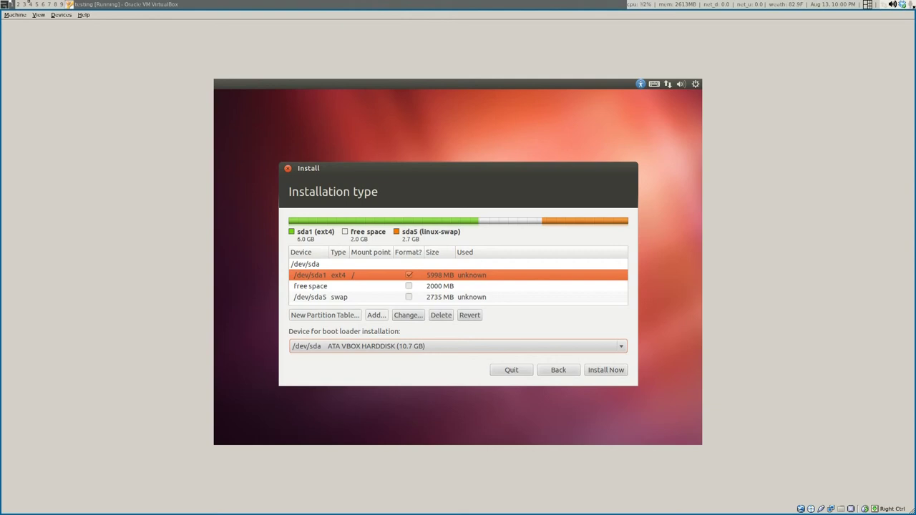
Begin installing with this partition layout, keeping New York and the English (US) keyboard
left_click(601, 372)
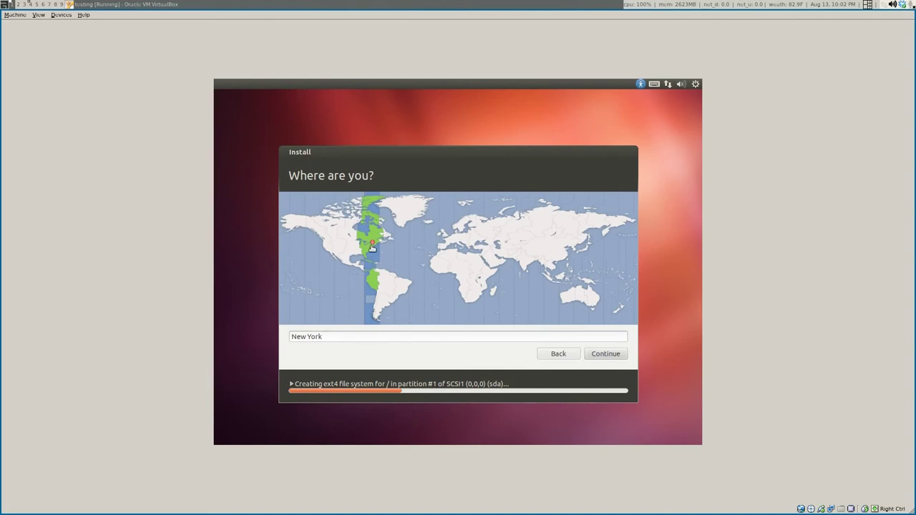
left_click(606, 354)
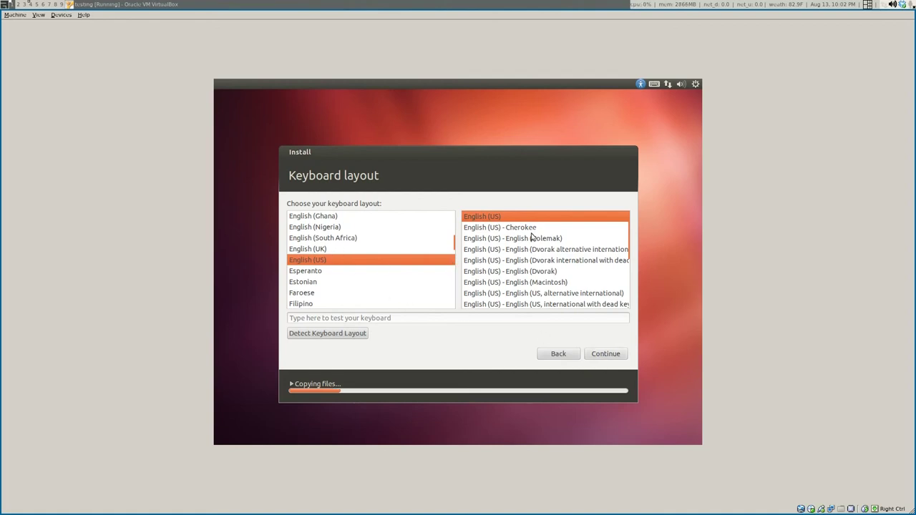
left_click(602, 353)
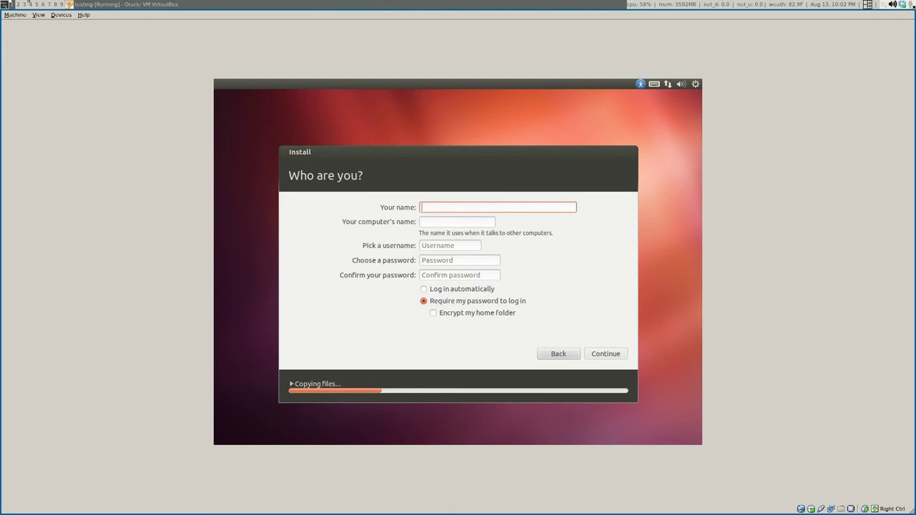
Enter the user's name and shorten the suggested computer name to end in 'vb'
type("adam")
key("Tab")
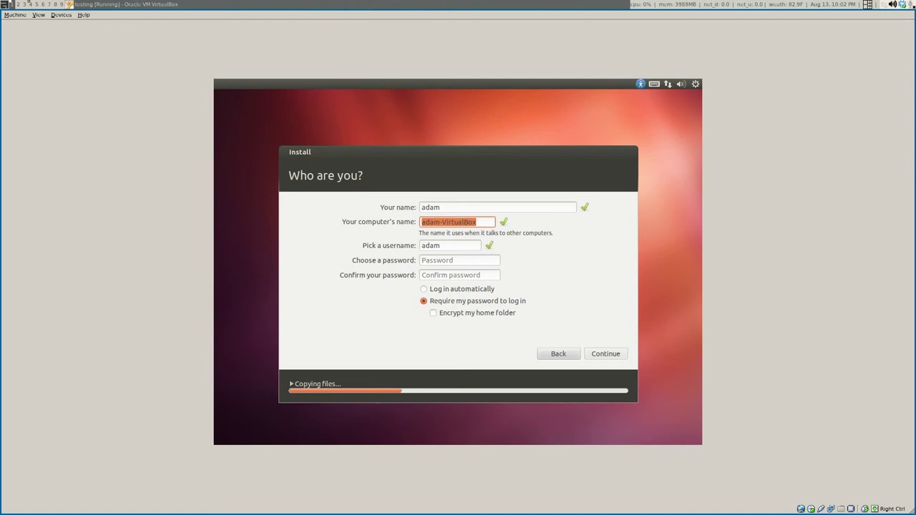
key("End")
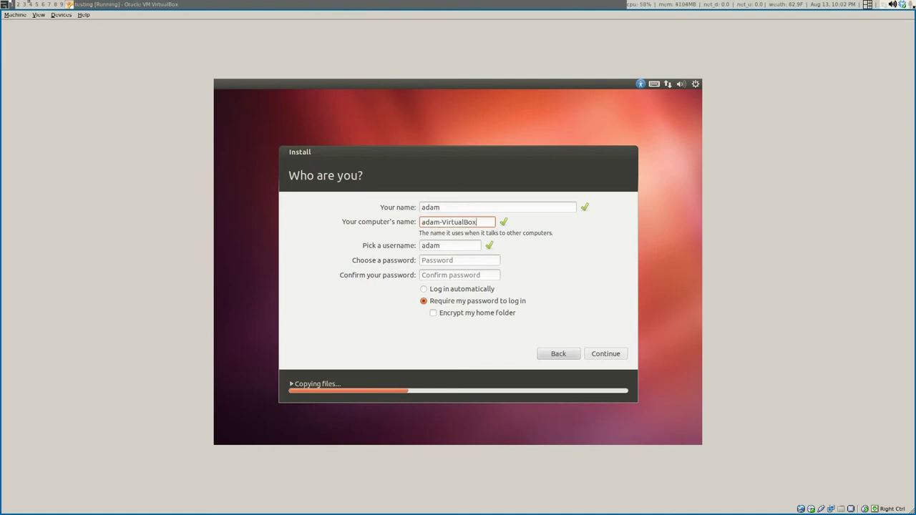
key("BackSpace")
key("BackSpace")
key("BackSpace")
key("BackSpace")
key("BackSpace")
key("BackSpace")
key("BackSpace")
key("BackSpace")
key("BackSpace")
key("BackSpace")
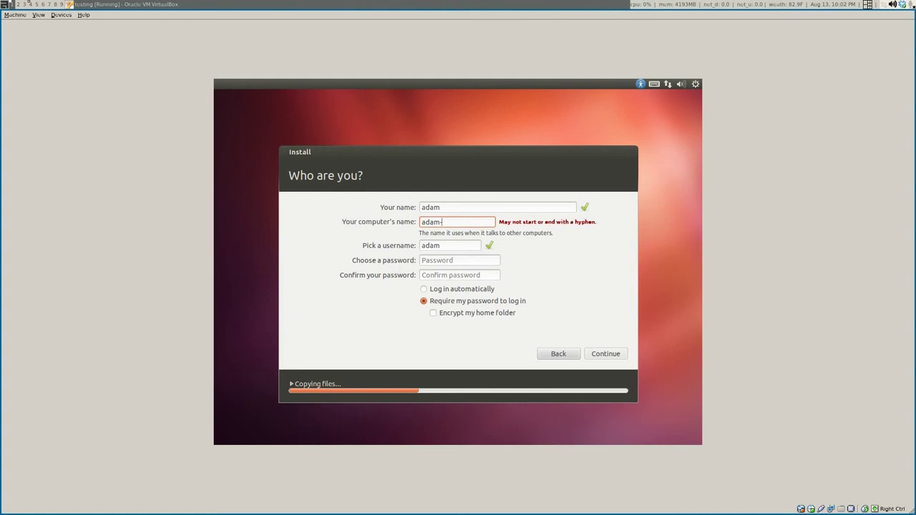
type("vb")
key("Tab")
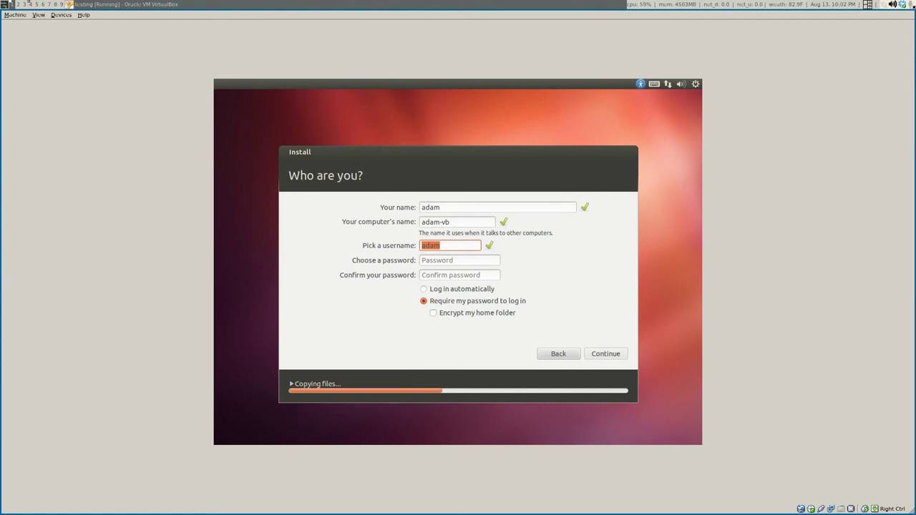
Enter and confirm the account password, then submit the details to finish installing
left_click(460, 260)
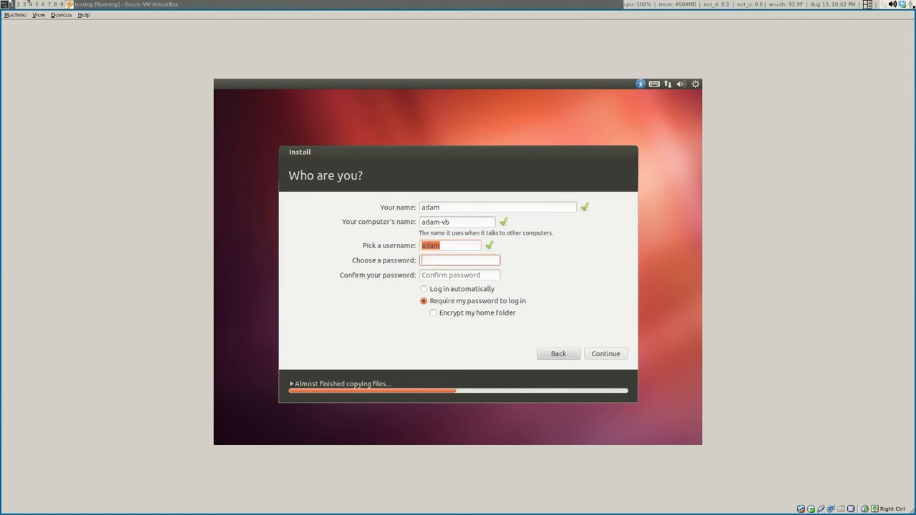
type("•••••••")
key("Tab")
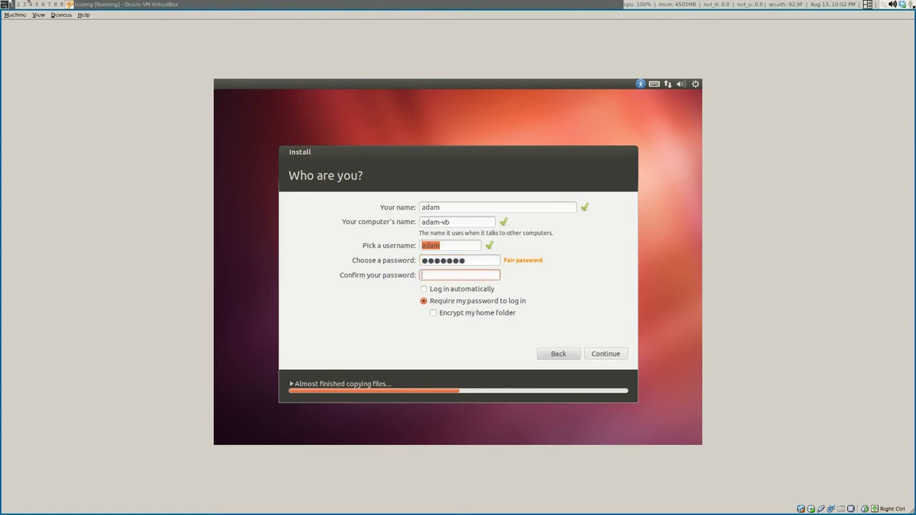
type("•••••••")
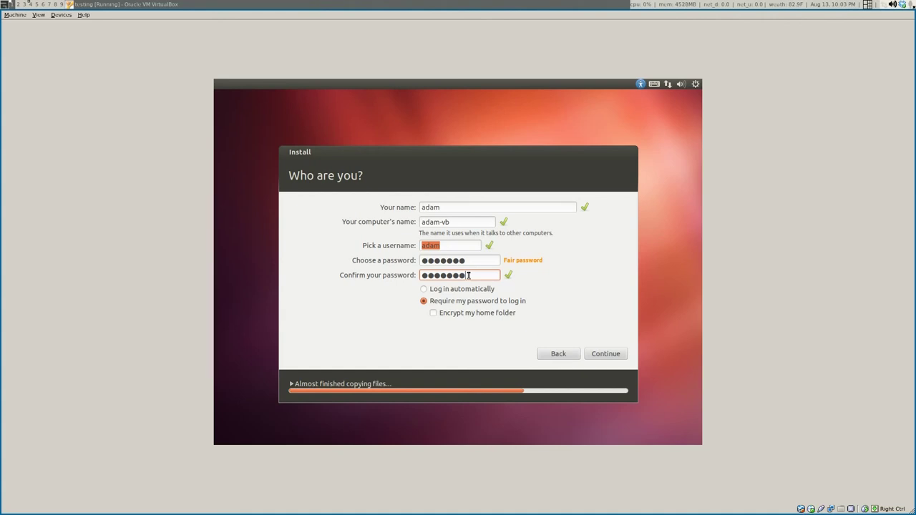
left_click(610, 355)
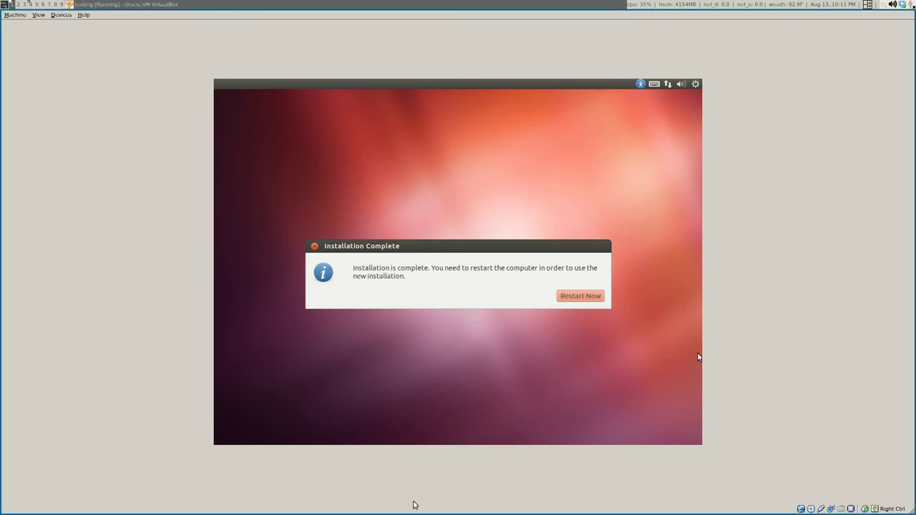
Restart the VM from Installation Complete and confirm the remove-media prompt to reboot
left_click(578, 297)
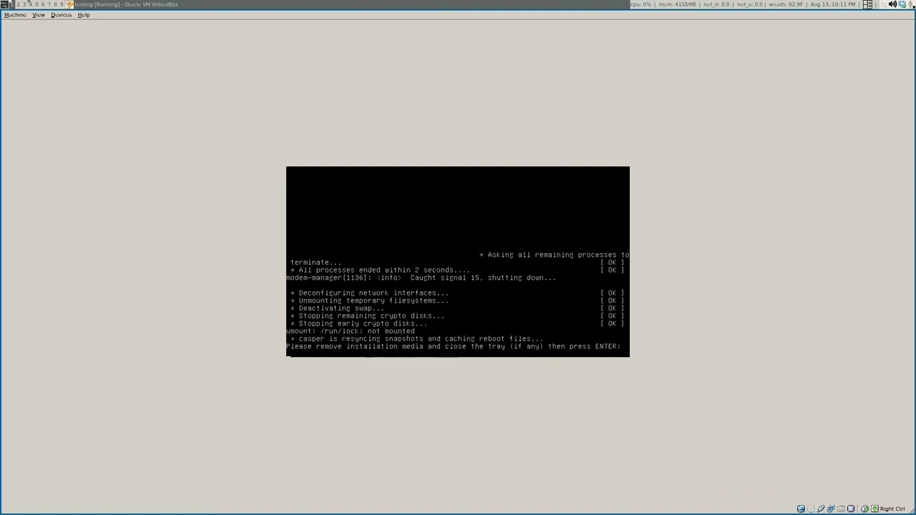
key("Return")
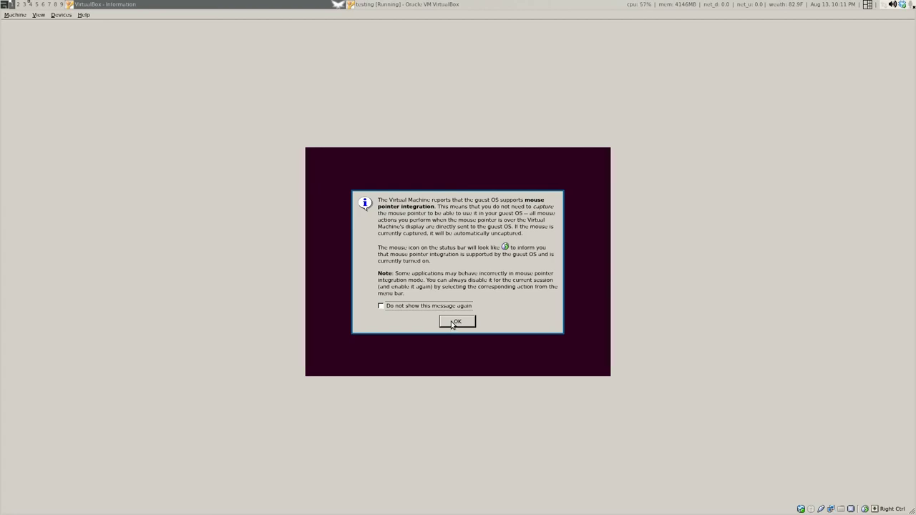
Dismiss the mouse pointer integration notice while the installed Ubuntu boots
left_click(454, 323)
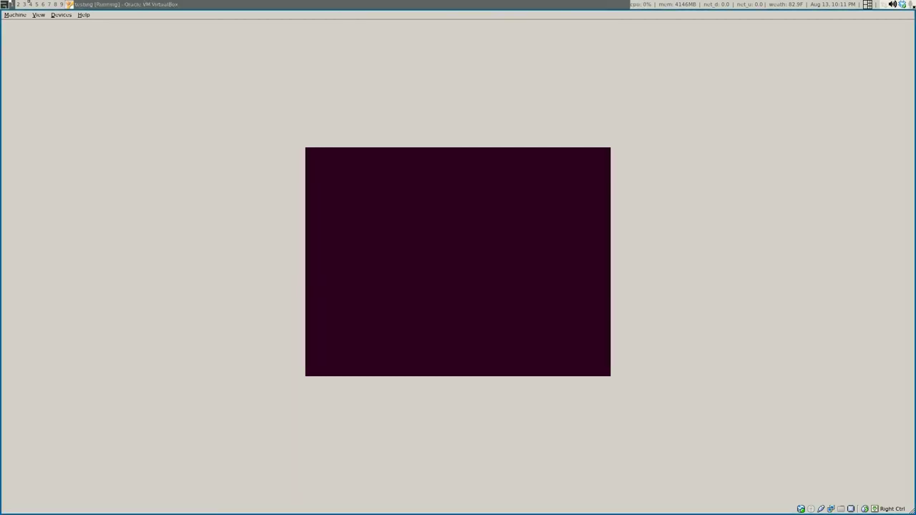